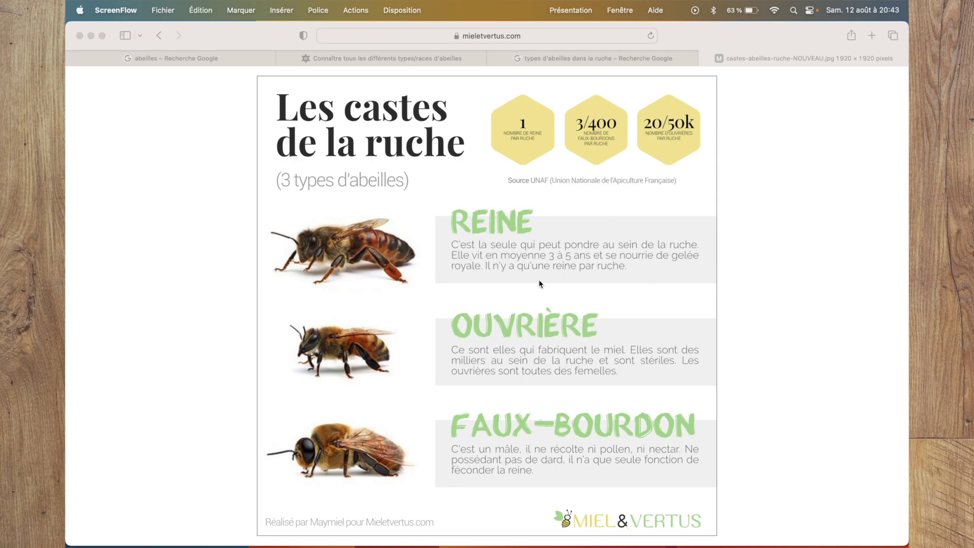
# - Capture a screenshot of the REINE section, about 804 × 177 pixels, preview it from its floating thumbnail and finish
pyautogui.press('shift+super+4')
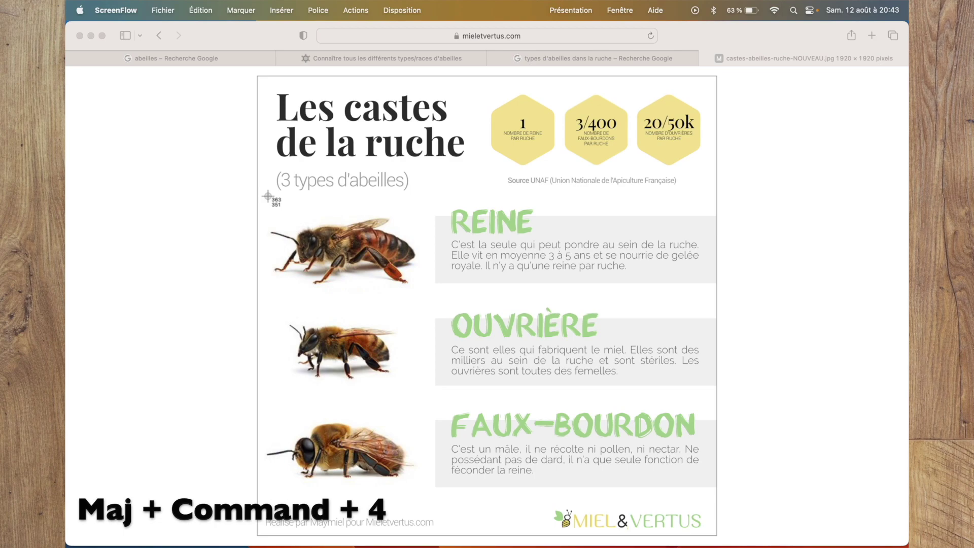
pyautogui.moveTo(269, 195); pyautogui.dragTo(716, 293)
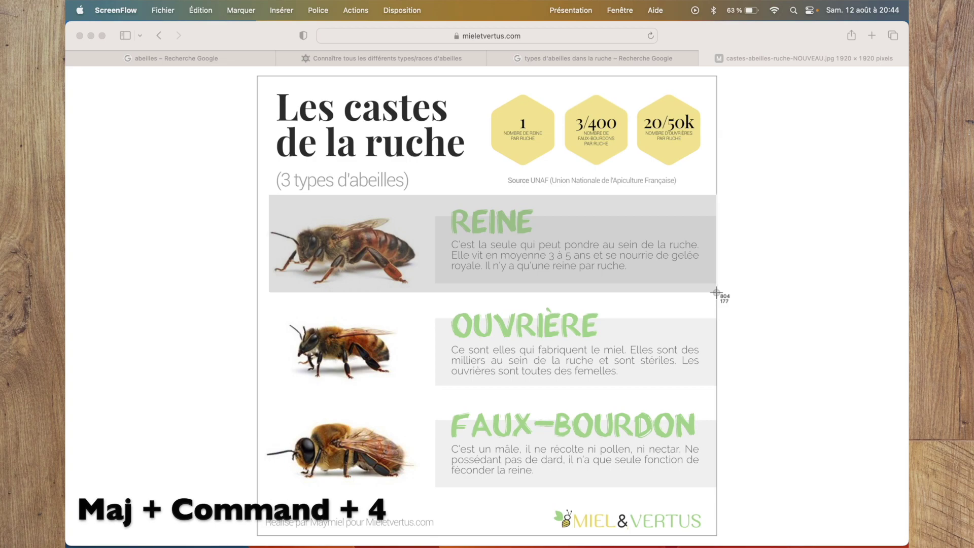
pyautogui.moveTo(716, 293); pyautogui.dragTo(716, 293)
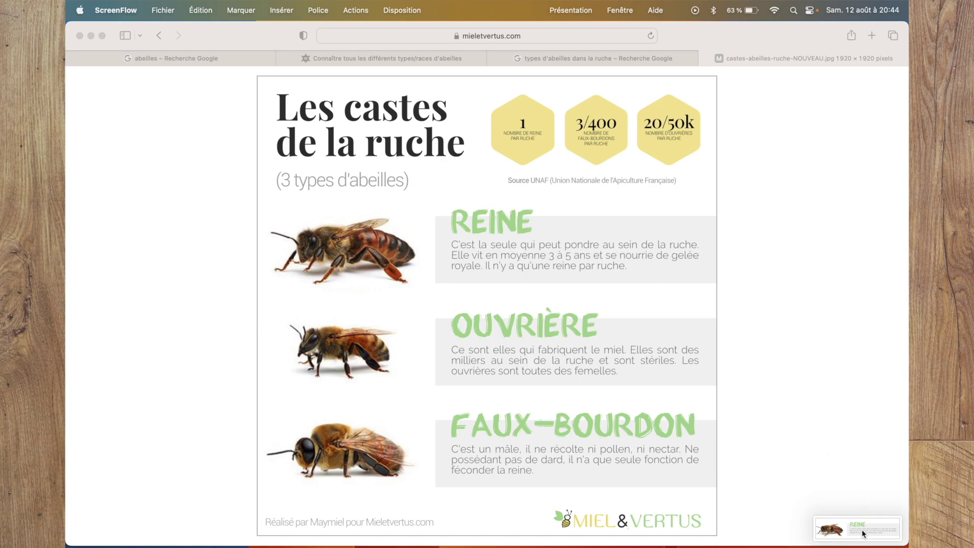
pyautogui.click(864, 533)
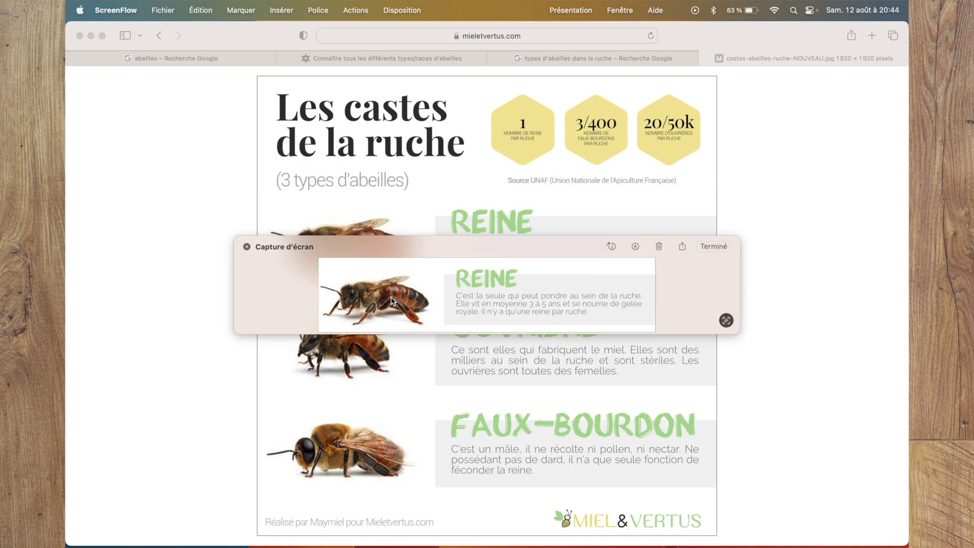
pyautogui.click(711, 248)
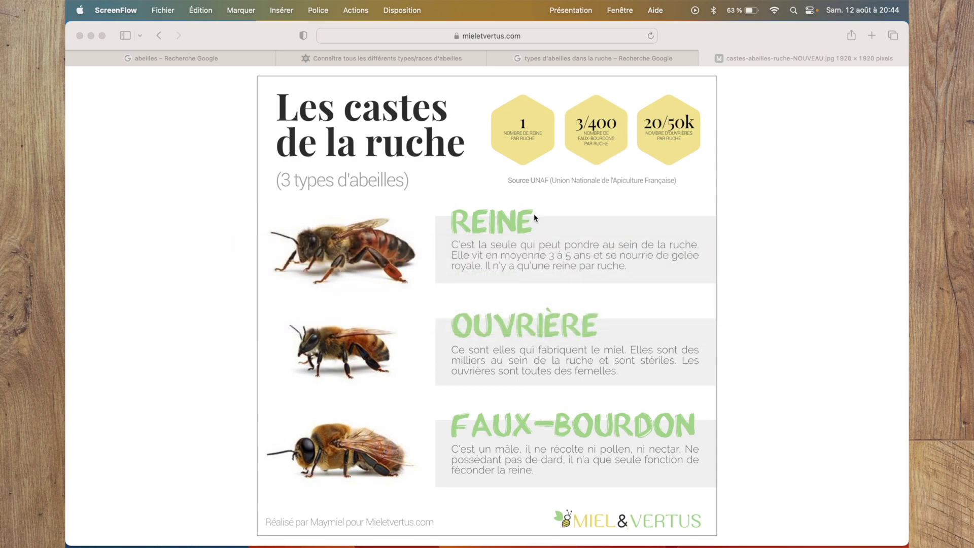
# - Open the saved REINE screenshot from the desktop to check it, and put its window away
pyautogui.moveTo(66, 2)
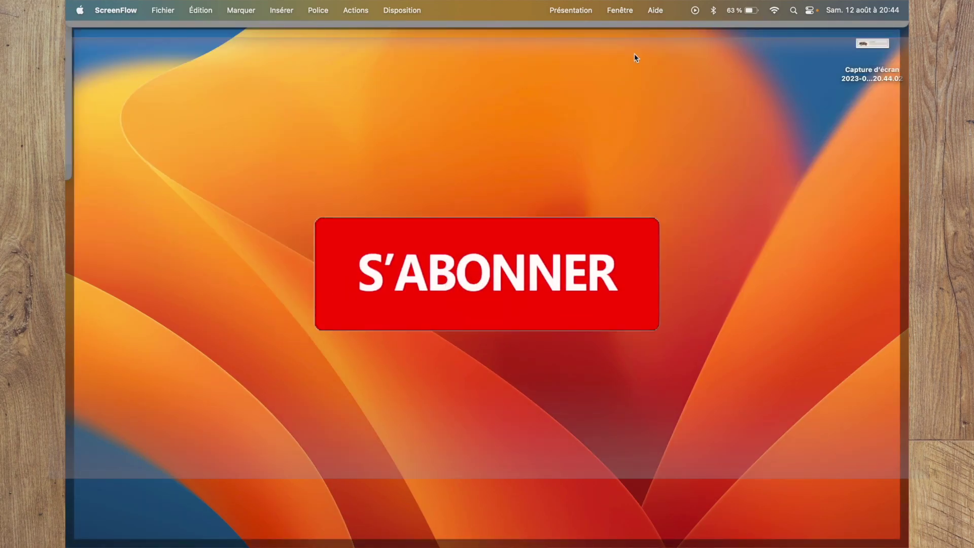
pyautogui.click(879, 45)
pyautogui.doubleClick(879, 46)
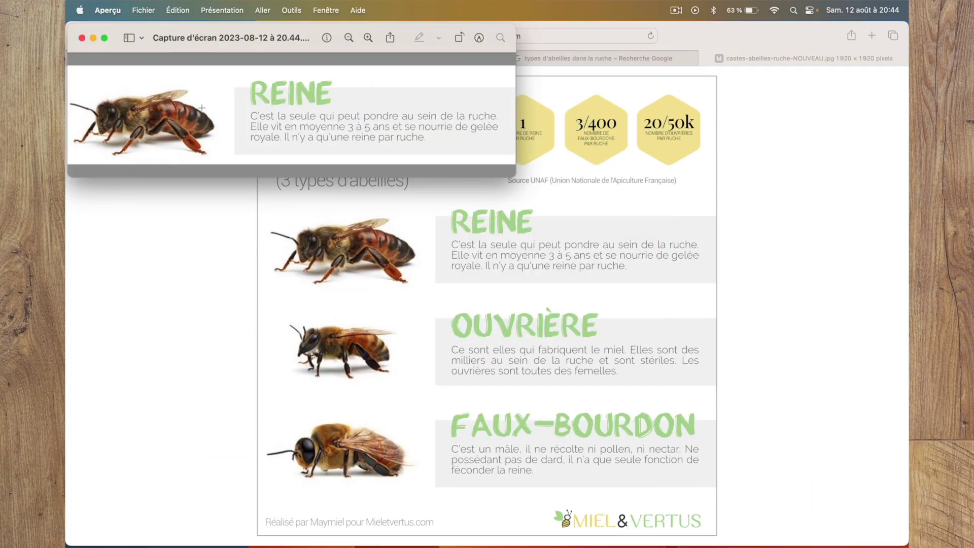
pyautogui.click(94, 38)
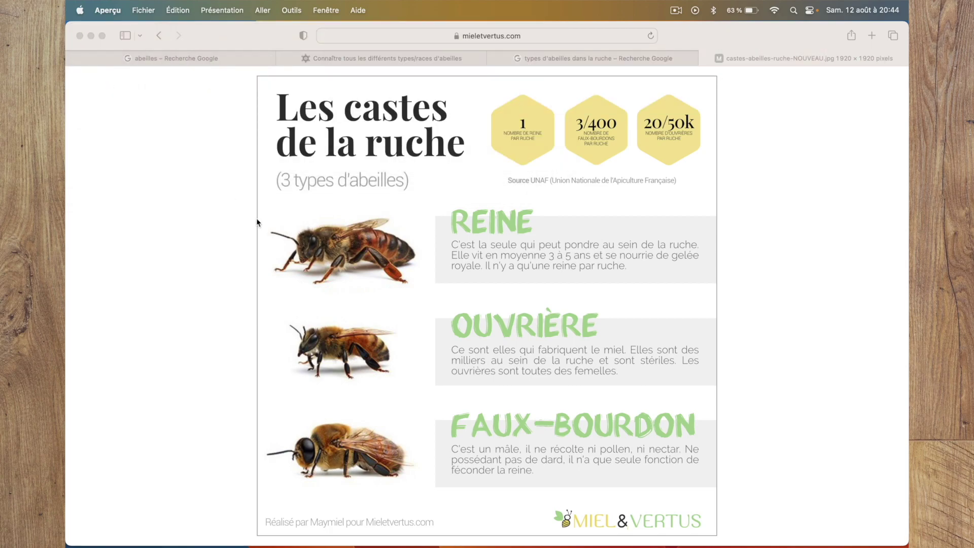
# - Capture the whole screen and check the new screenshot by opening it from the desktop, dismissing its window when done
pyautogui.press('shift+super+3')
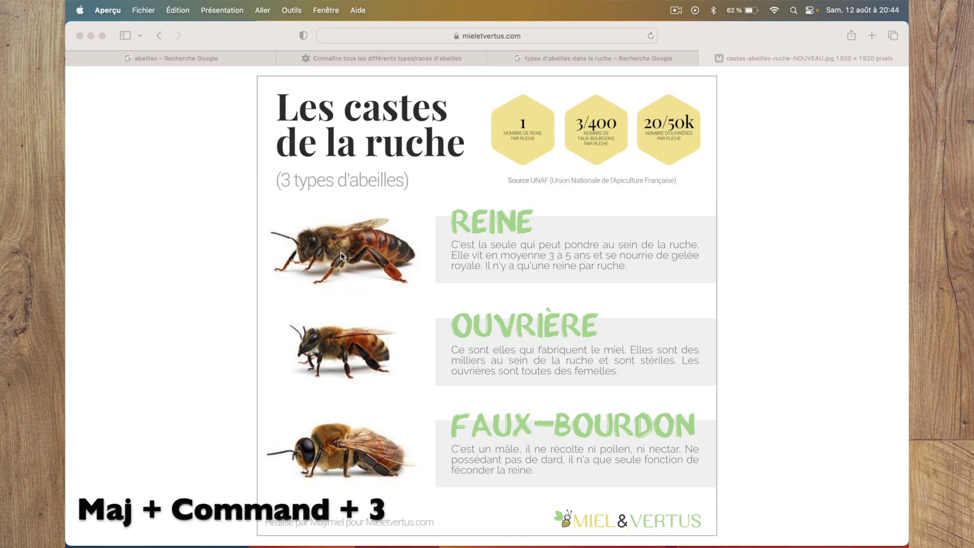
pyautogui.press('shift+super+3')
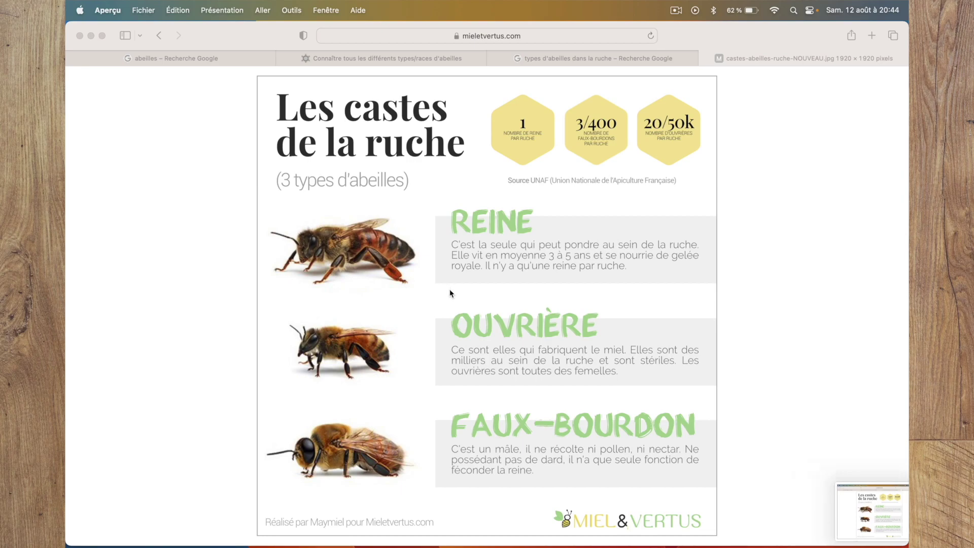
pyautogui.press('F11')
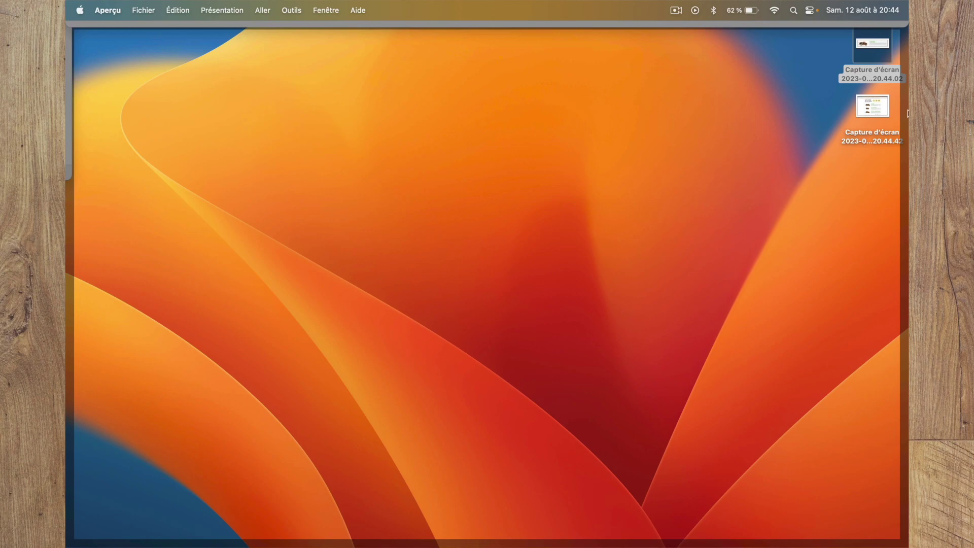
pyautogui.doubleClick(878, 106)
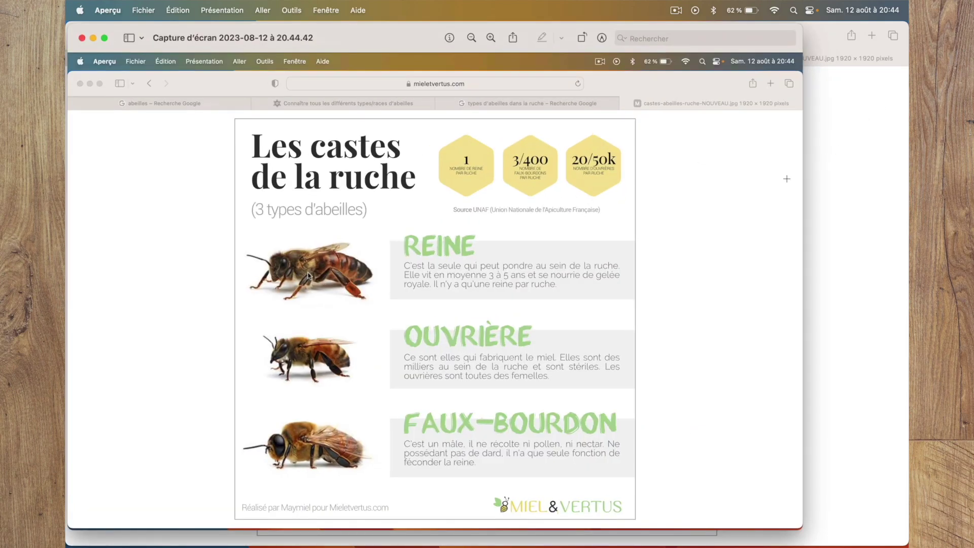
pyautogui.moveTo(322, 37); pyautogui.dragTo(364, 38)
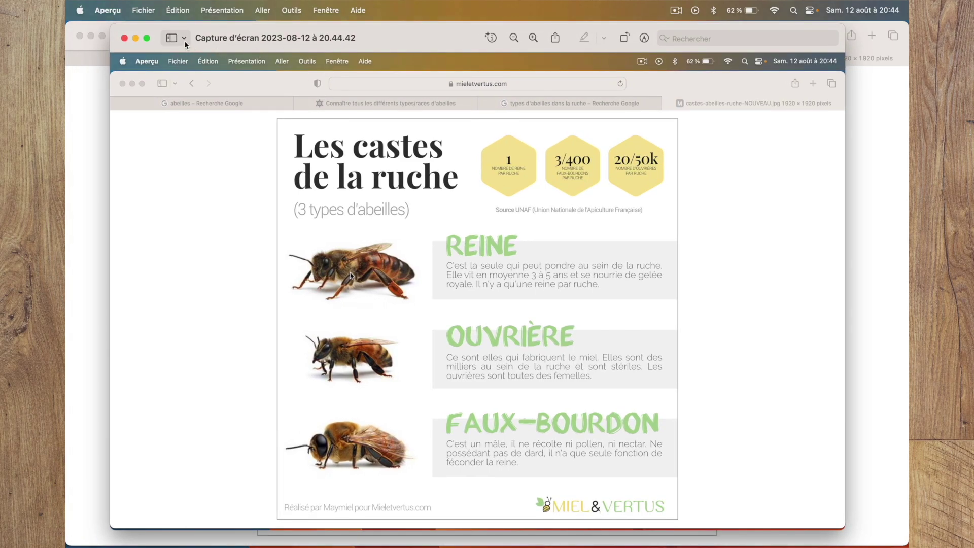
pyautogui.click(120, 36)
# - Bring the Finder Téléchargements window to the front and capture a screenshot of that window only
pyautogui.hotkey('ctrl', 'Up')
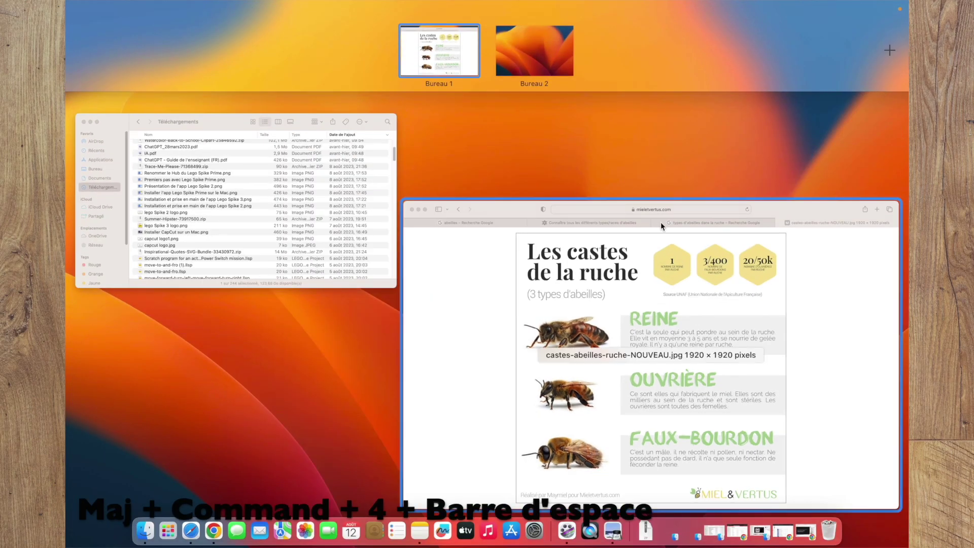
pyautogui.click(257, 209)
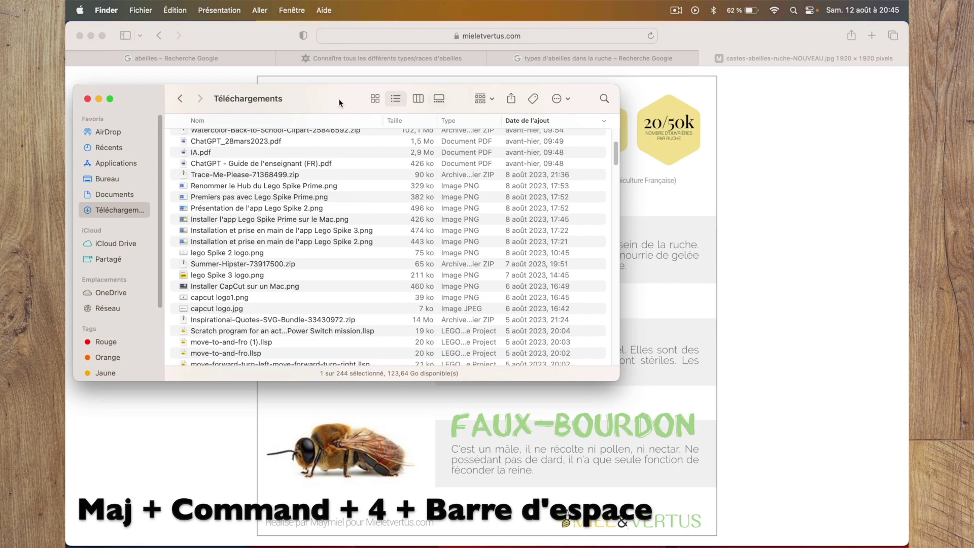
pyautogui.moveTo(339, 99); pyautogui.dragTo(361, 132)
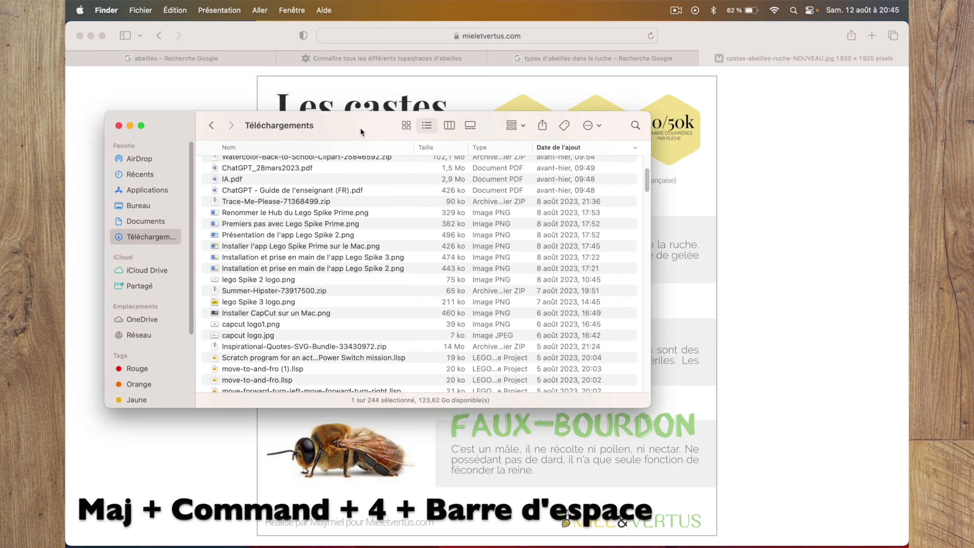
pyautogui.press('shift+super+4')
pyautogui.press('space')
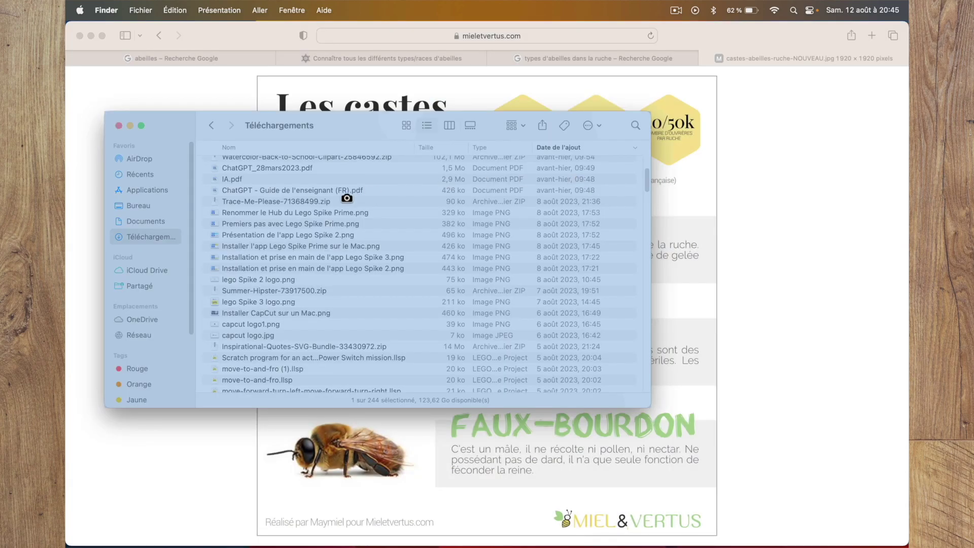
pyautogui.click(346, 198)
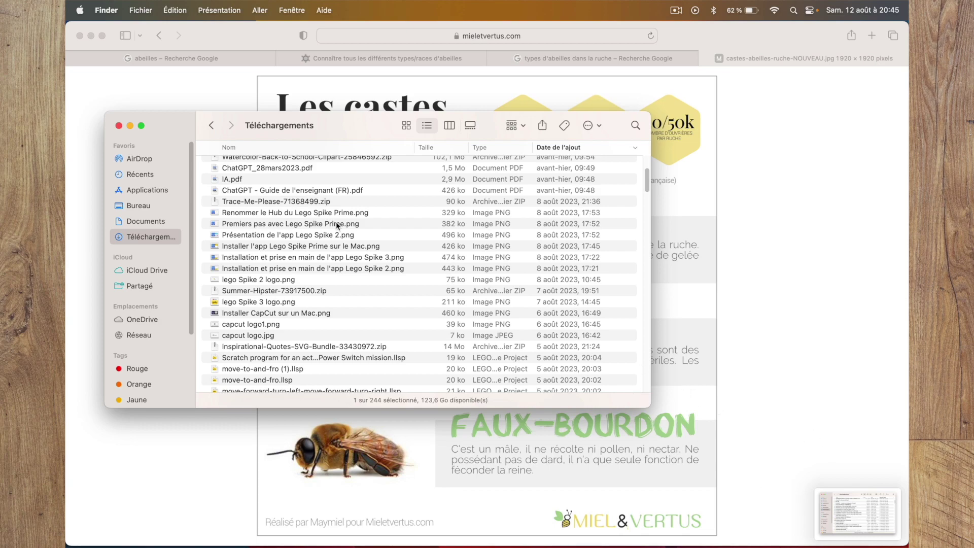
# - Open the Téléchargements window screenshot from the desktop to examine it, and put its window away
pyautogui.press('F11')
pyautogui.click(862, 171)
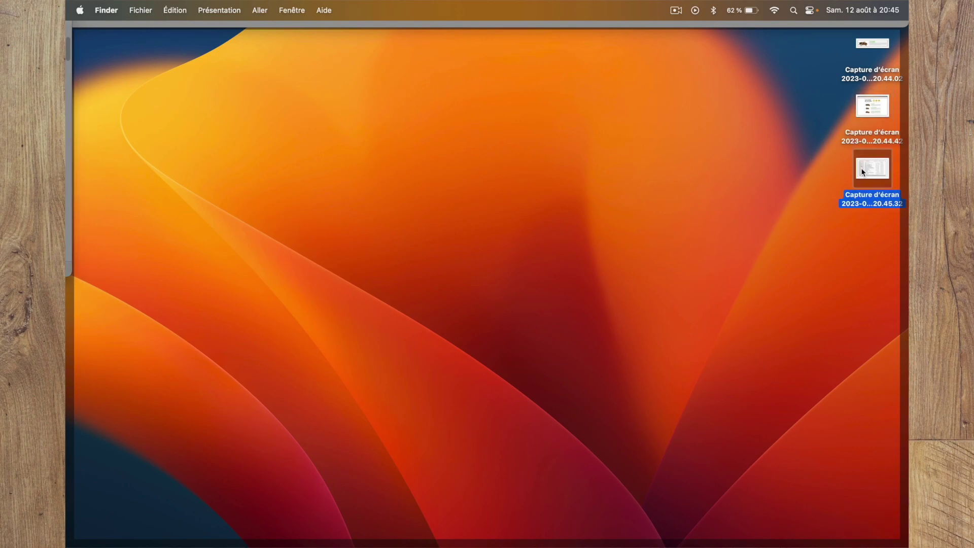
pyautogui.doubleClick(863, 172)
pyautogui.moveTo(183, 28); pyautogui.dragTo(234, 43)
pyautogui.click(132, 50)
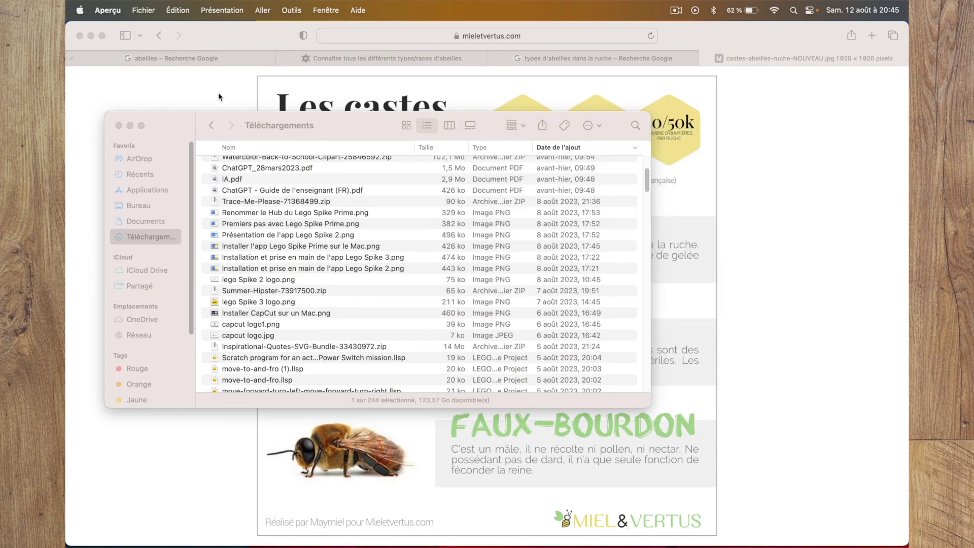
# - Open the screen capture and recording controls over the Safari page and toggle the "Afficher la vignette flottante" option
pyautogui.click(830, 123)
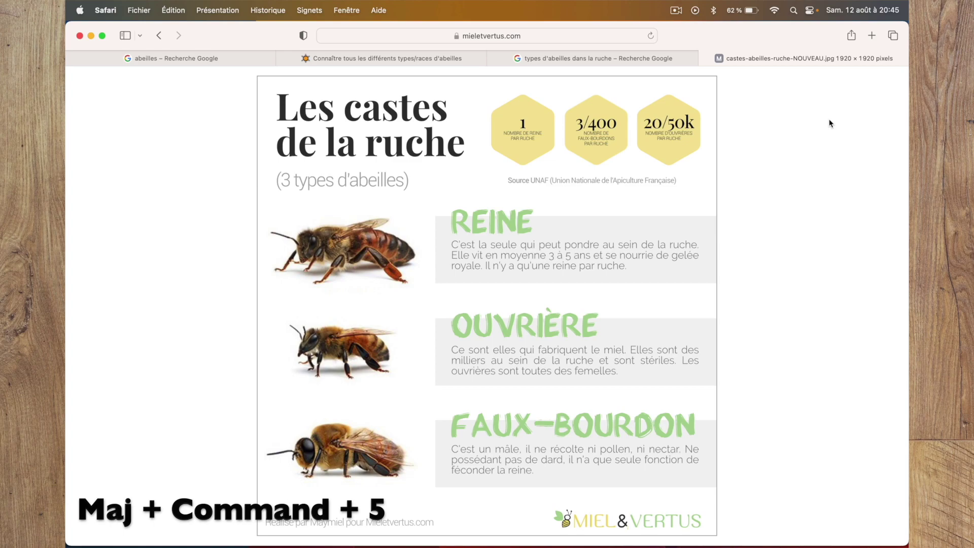
pyautogui.press('shift+super+5')
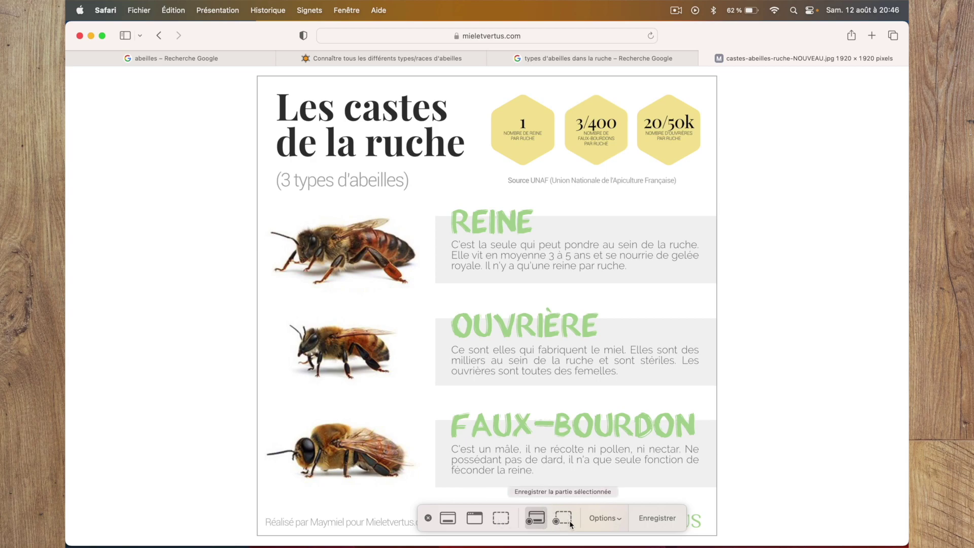
pyautogui.click(618, 515)
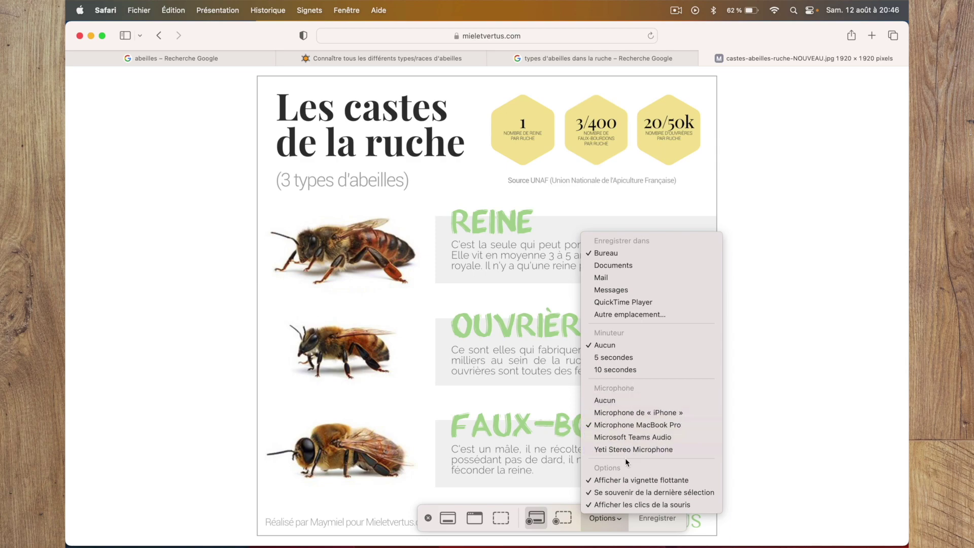
pyautogui.click(608, 481)
pyautogui.click(612, 518)
pyautogui.click(605, 522)
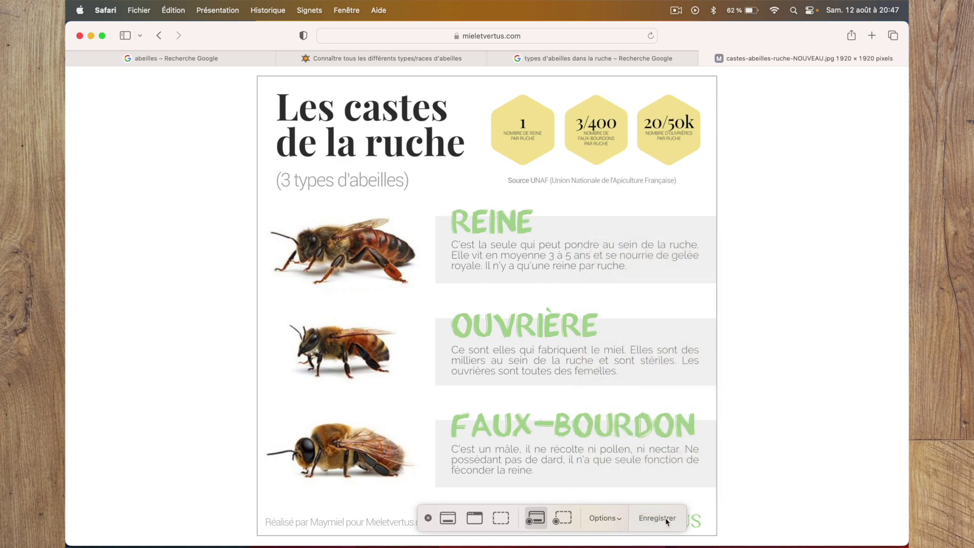